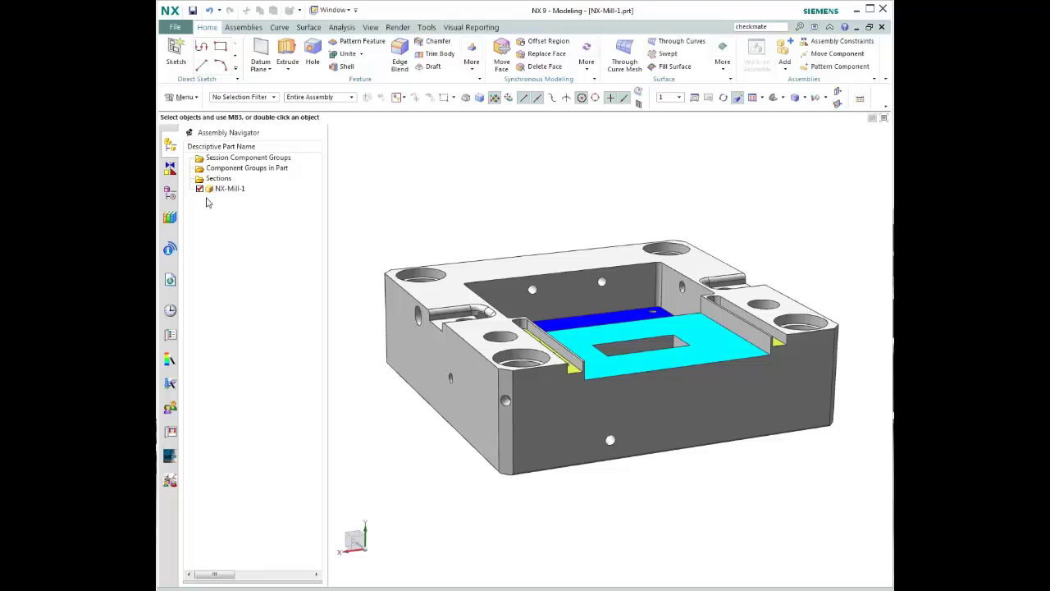
# Run the DFMPro Prismatic Mill Check-Mate tests on the milled part
pyautogui.click(166, 197)
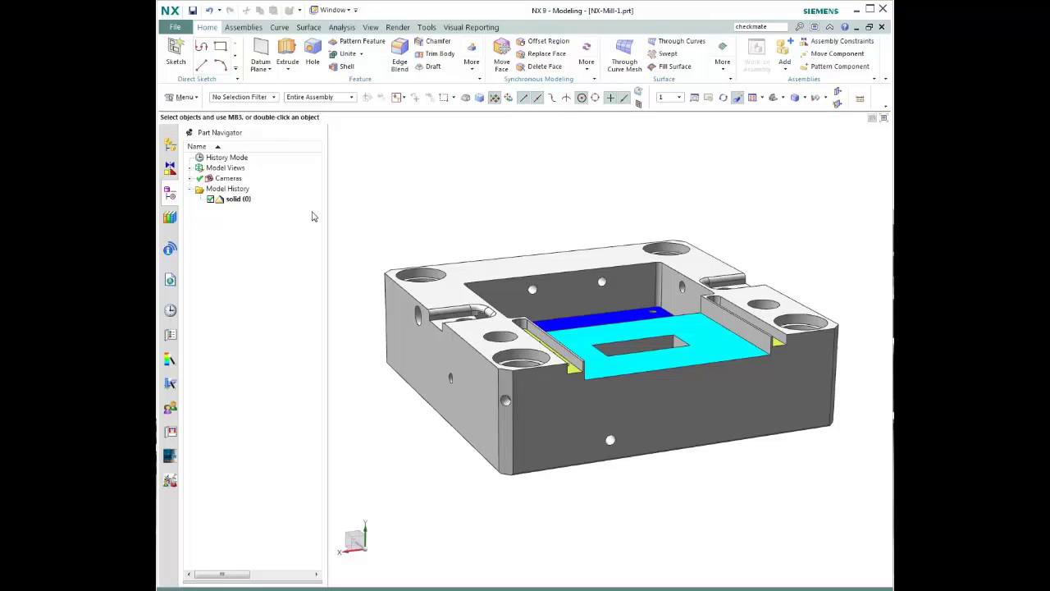
pyautogui.click(398, 187)
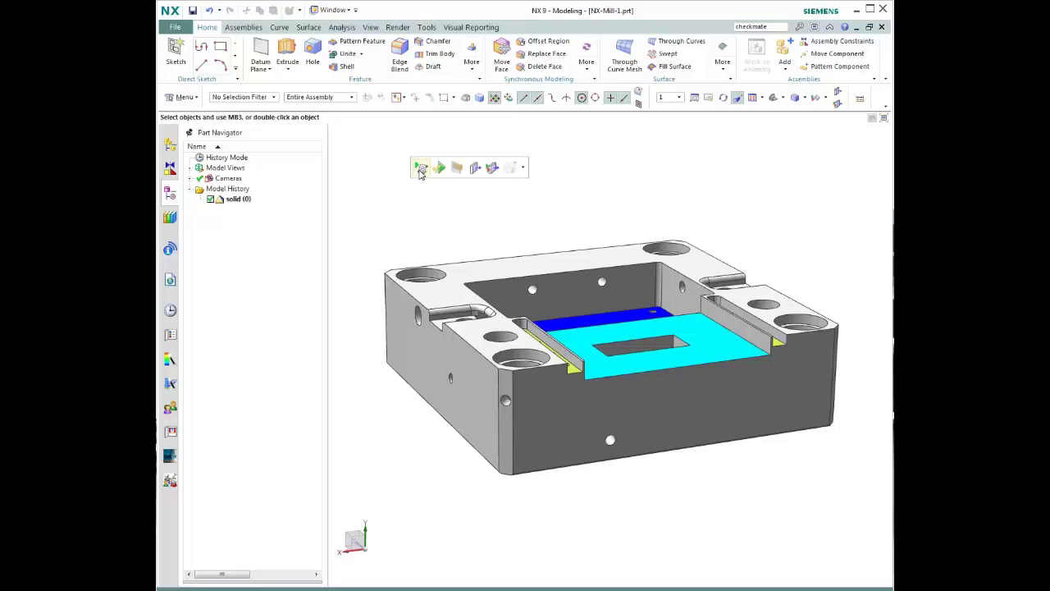
pyautogui.click(420, 168)
pyautogui.click(233, 152)
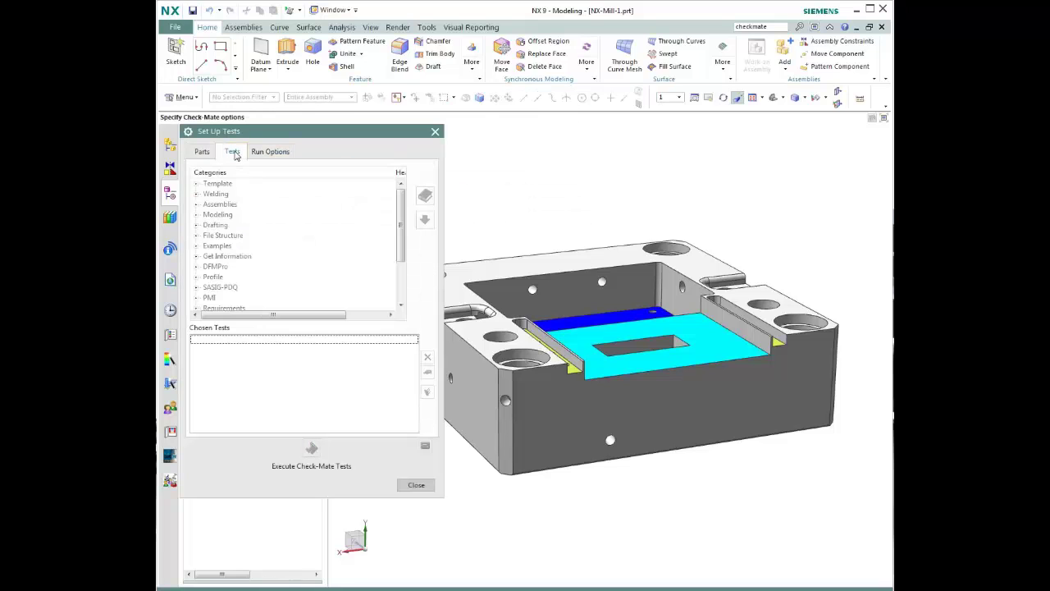
pyautogui.click(198, 267)
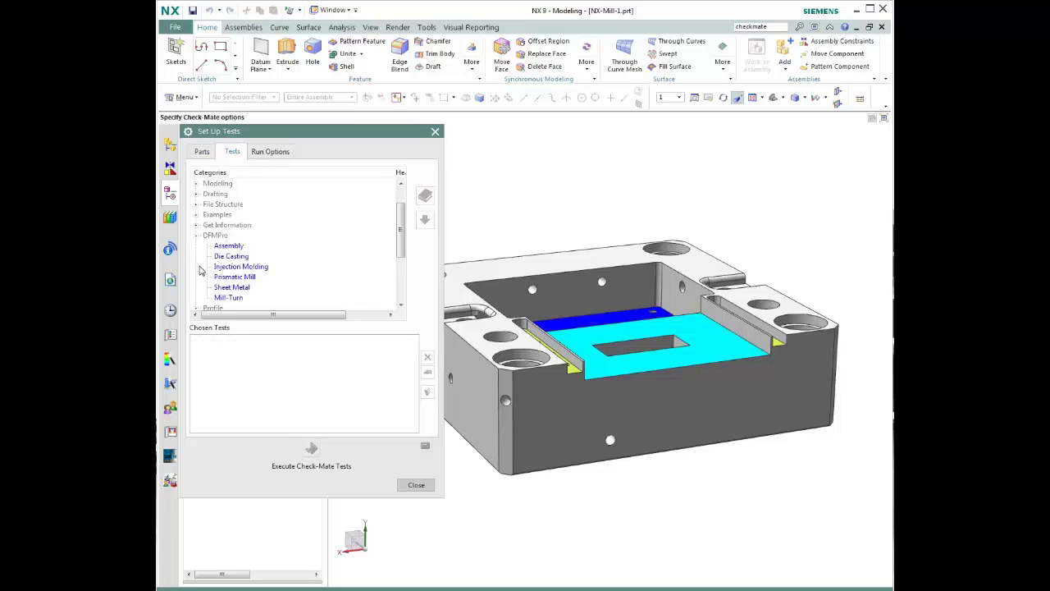
pyautogui.doubleClick(218, 279)
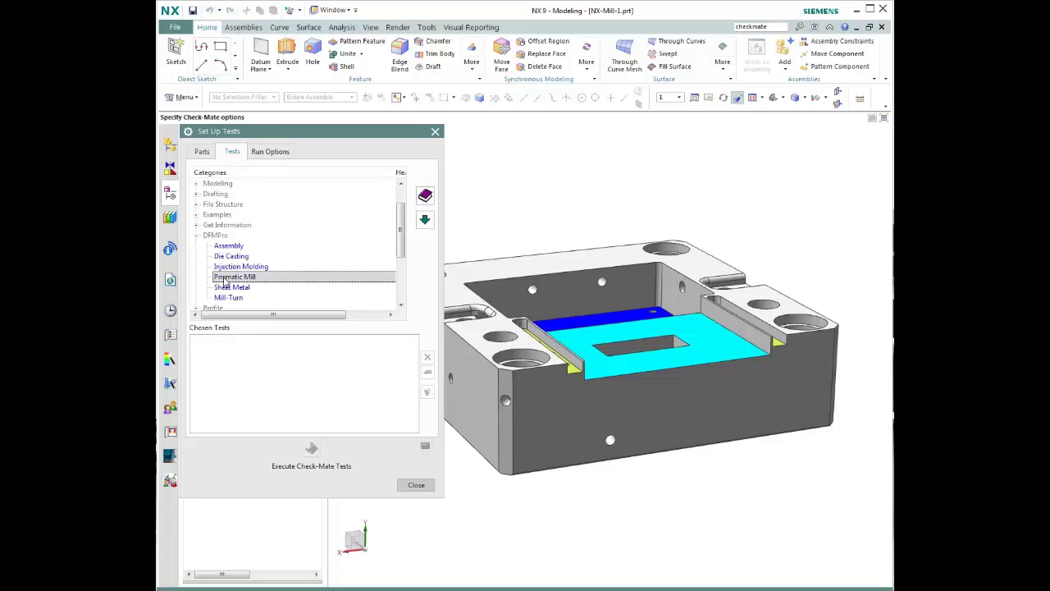
pyautogui.click(312, 451)
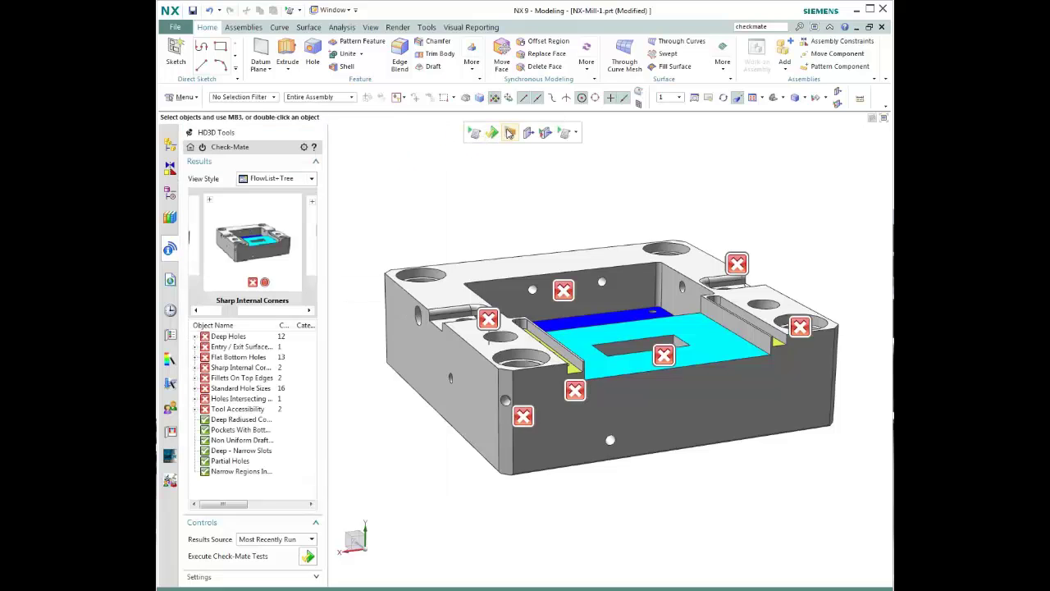
# Display the milled part see-through and inspect Instance 1 of the Deep Holes failures
pyautogui.click(509, 133)
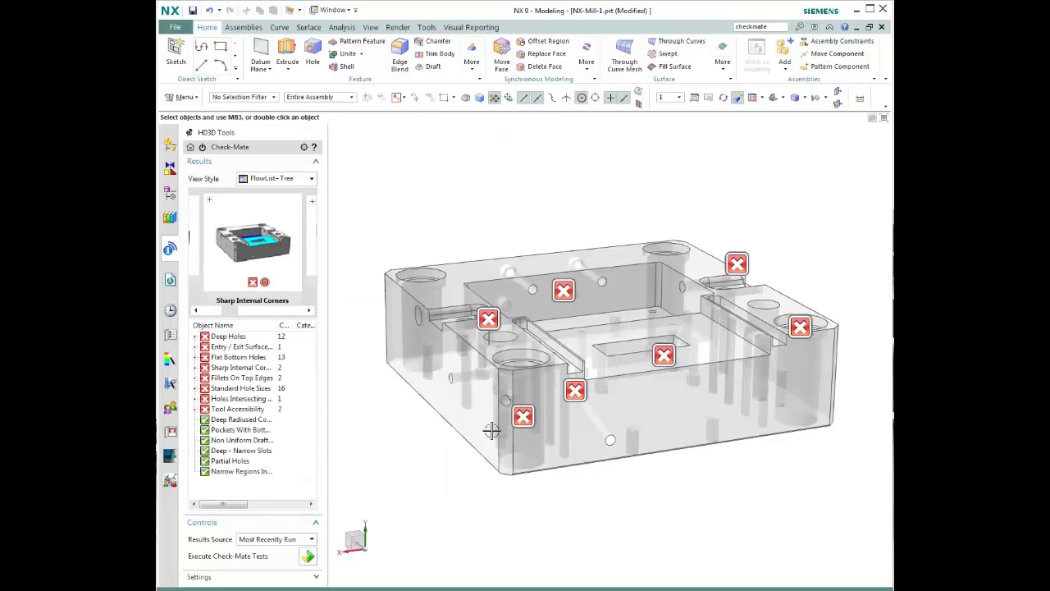
pyautogui.moveTo(523, 417)
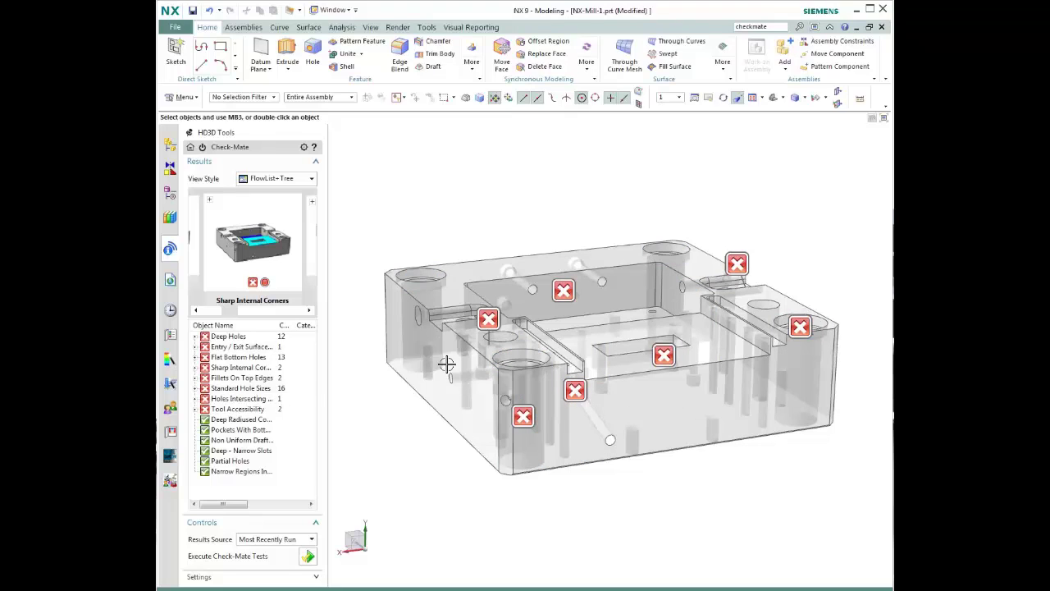
pyautogui.click(220, 338)
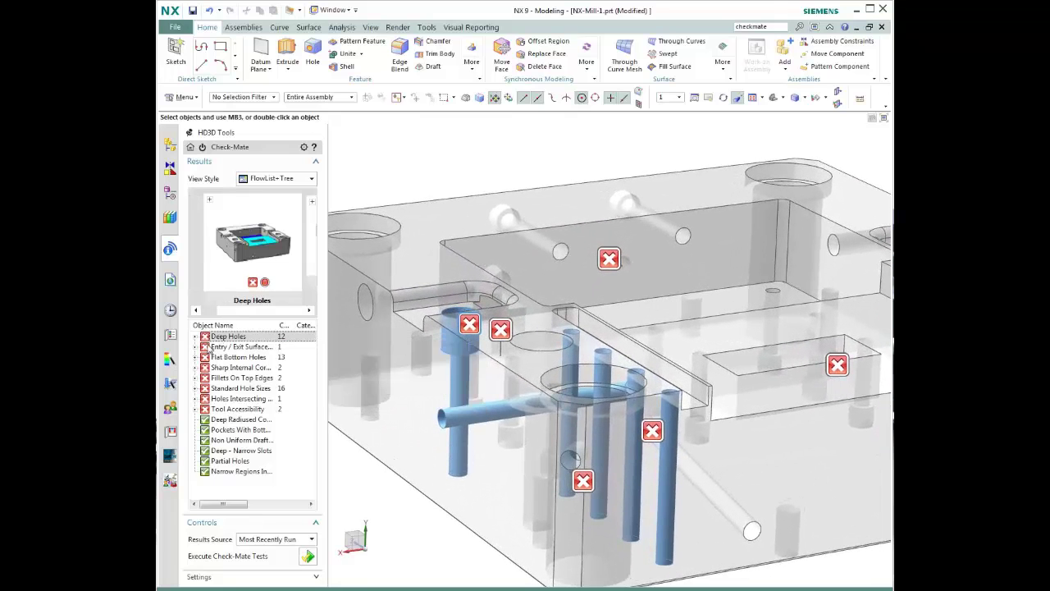
pyautogui.click(197, 337)
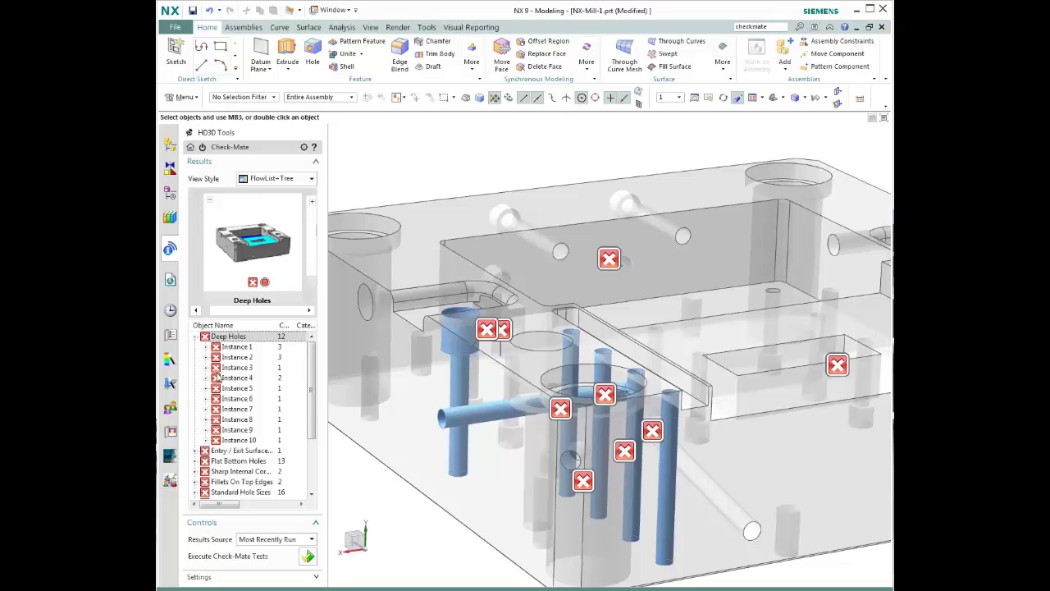
pyautogui.click(233, 349)
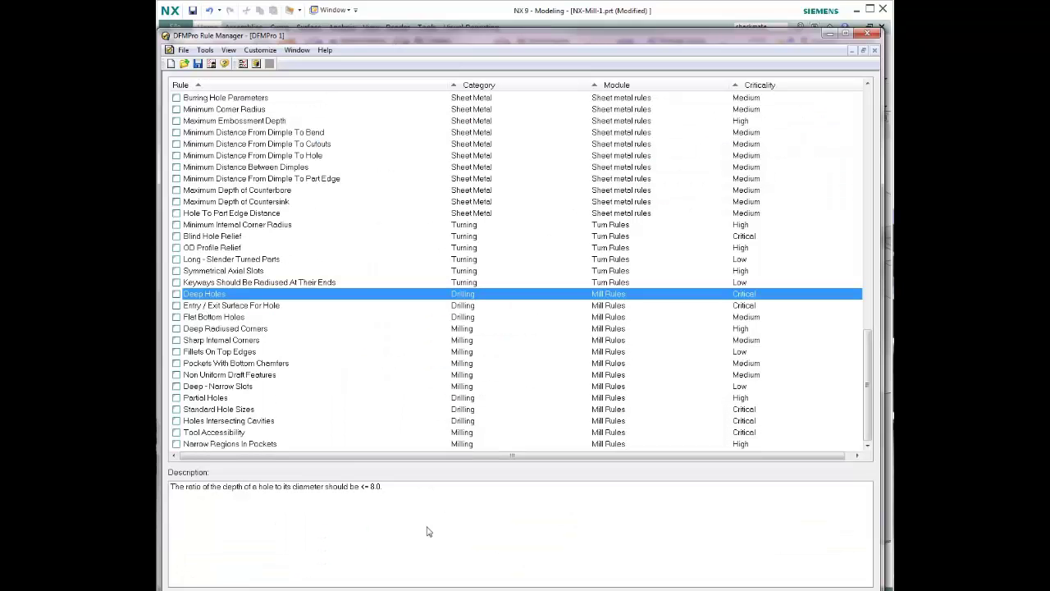
# Review the Deep Holes rule's depth-to-diameter ratio and criticality settings in the DFMPro Rule Manager
pyautogui.doubleClick(333, 298)
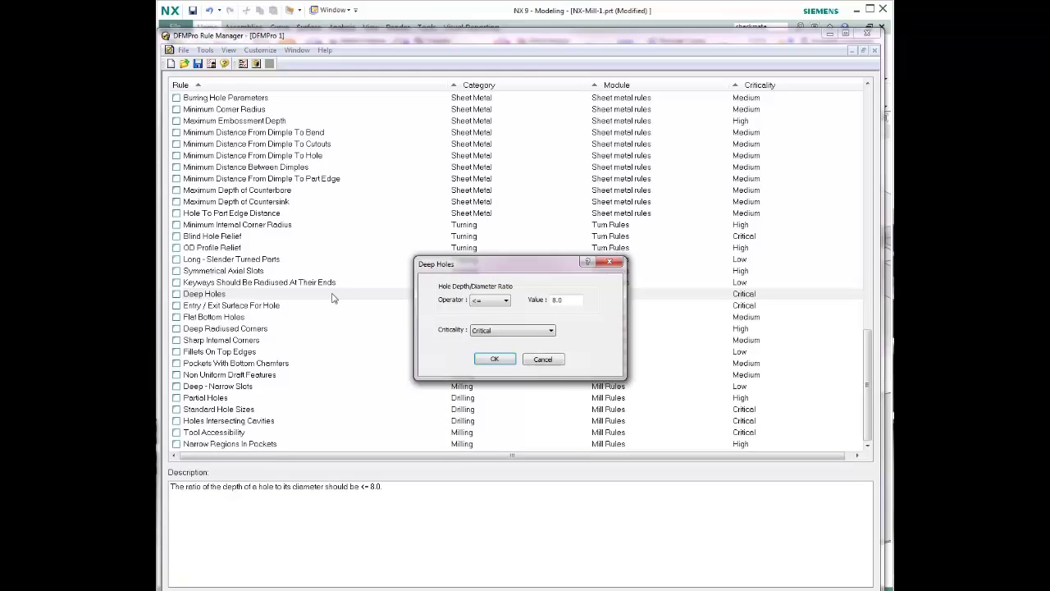
pyautogui.click(495, 360)
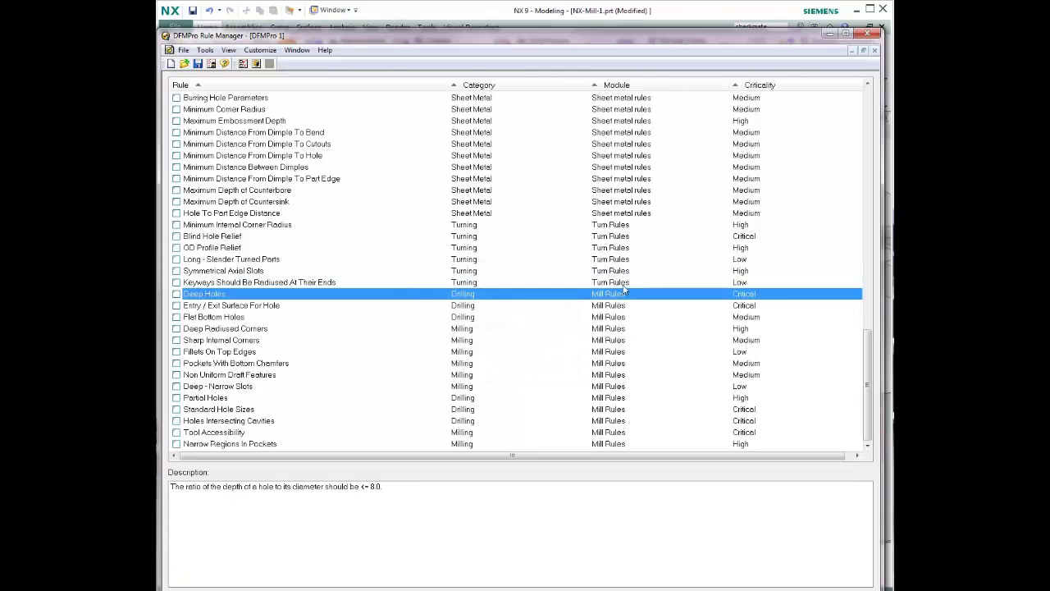
pyautogui.click(830, 34)
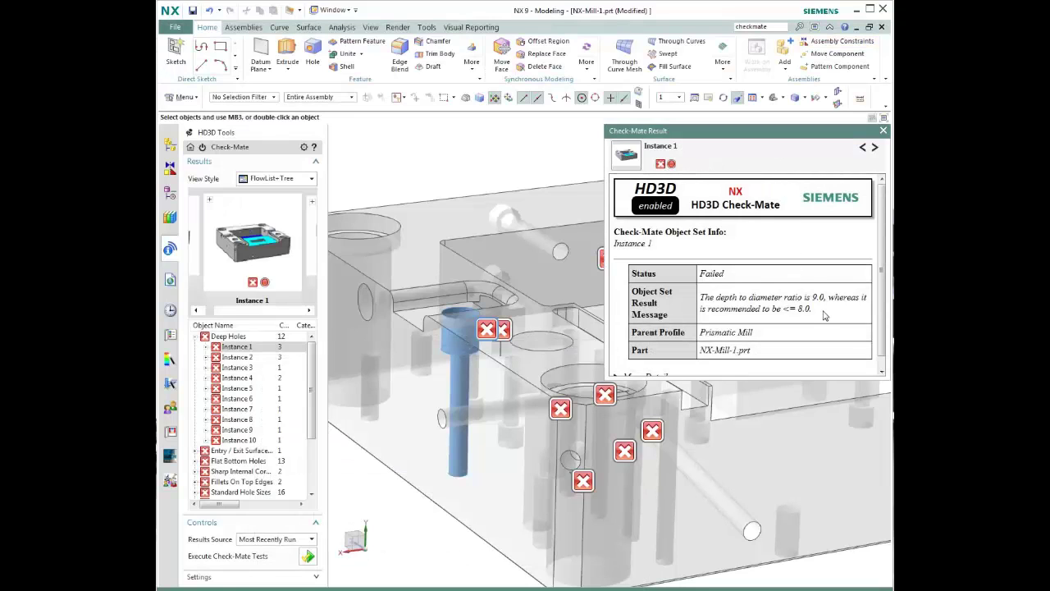
# Collapse the Deep Holes results and inspect the geometry flagged by the Tool Accessibility test
pyautogui.click(197, 337)
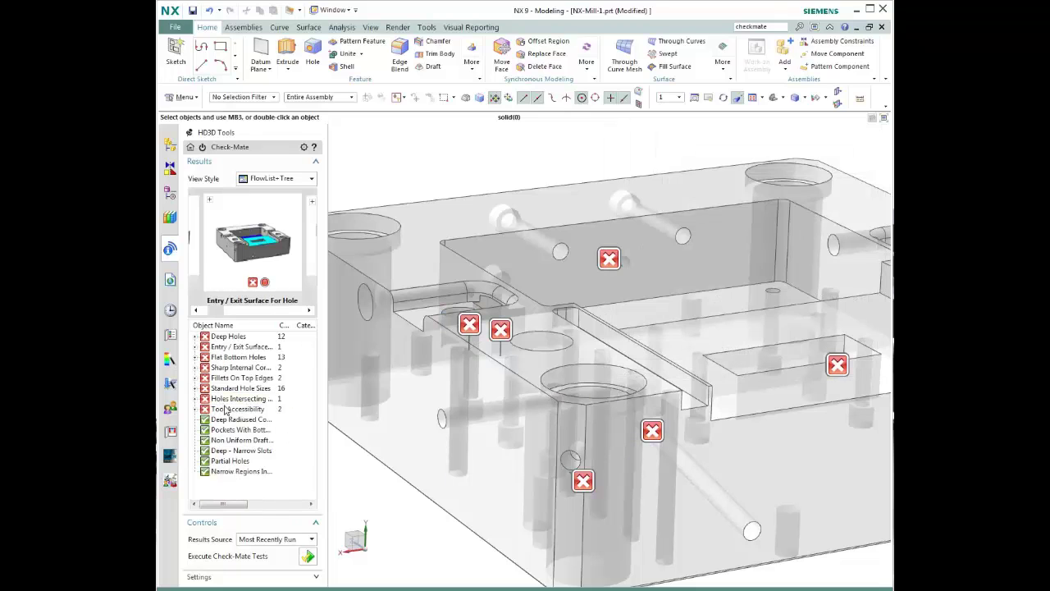
pyautogui.moveTo(230, 414)
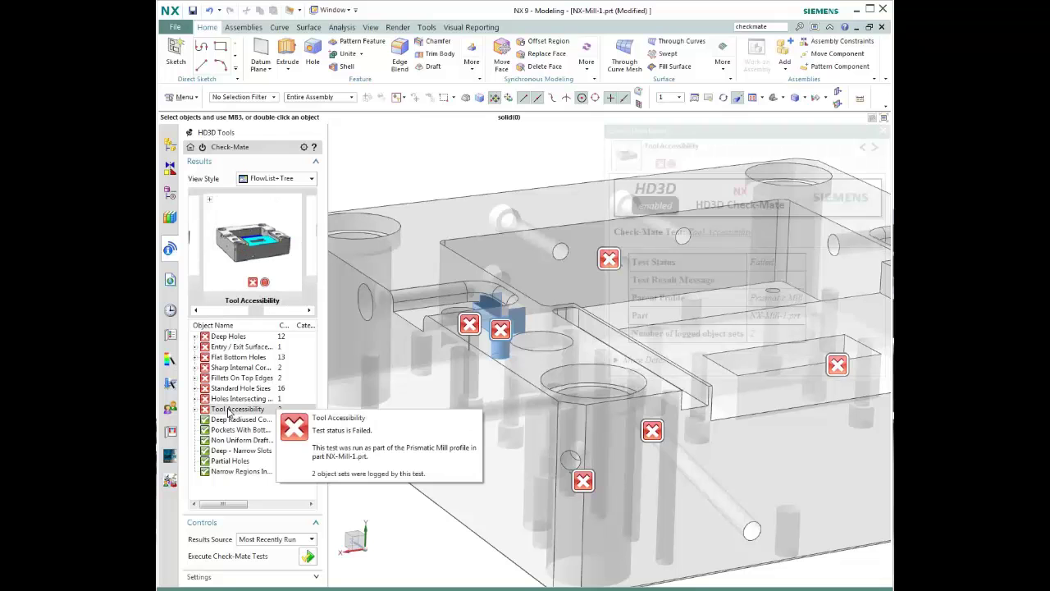
pyautogui.click(194, 414)
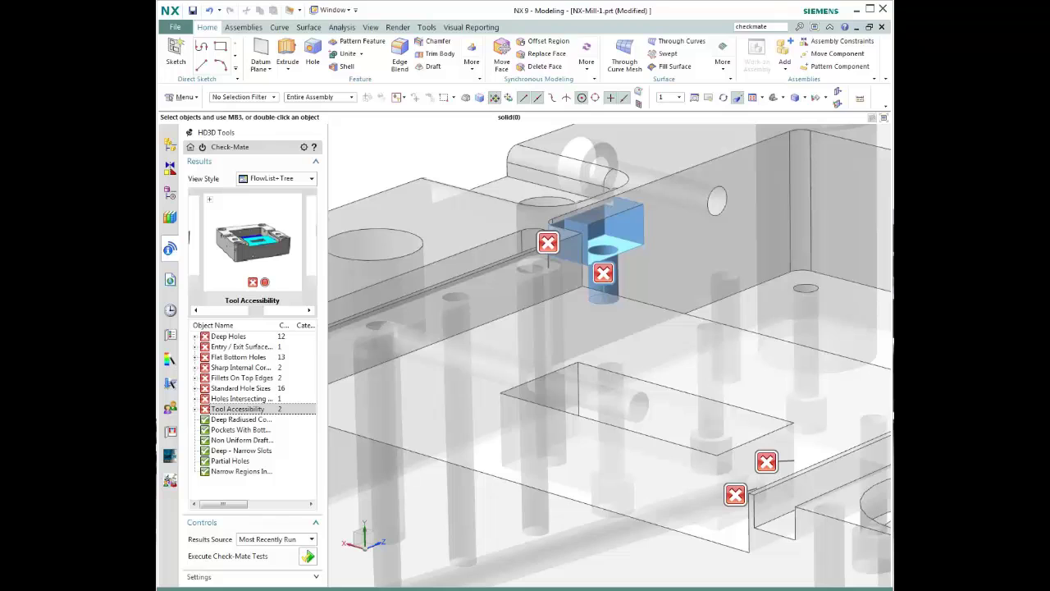
# Inspect the Sharp Internal Corners failures on the pocket and turn off the see-through display
pyautogui.click(242, 371)
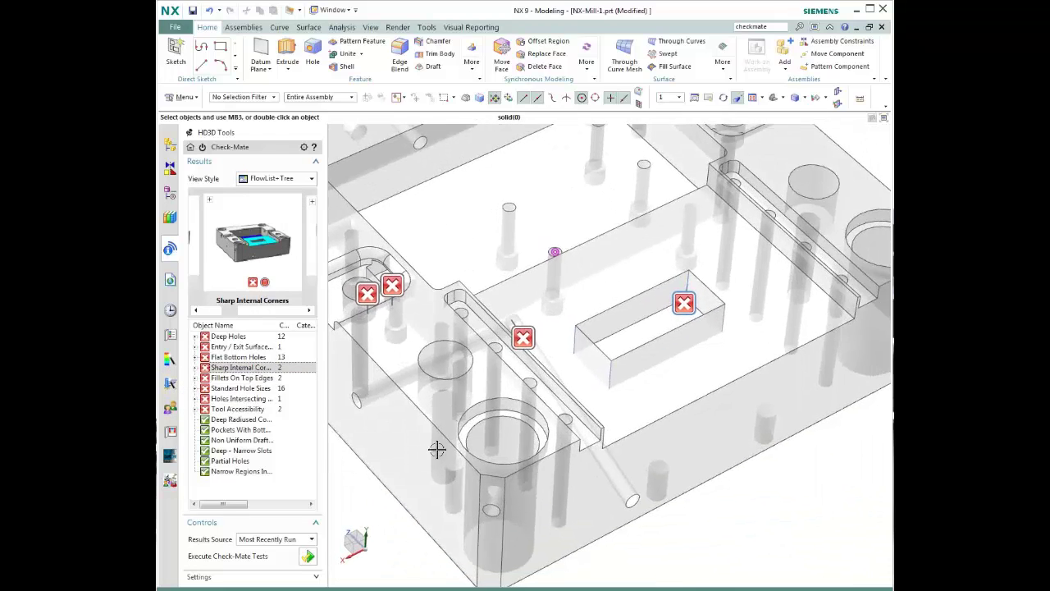
pyautogui.click(700, 507)
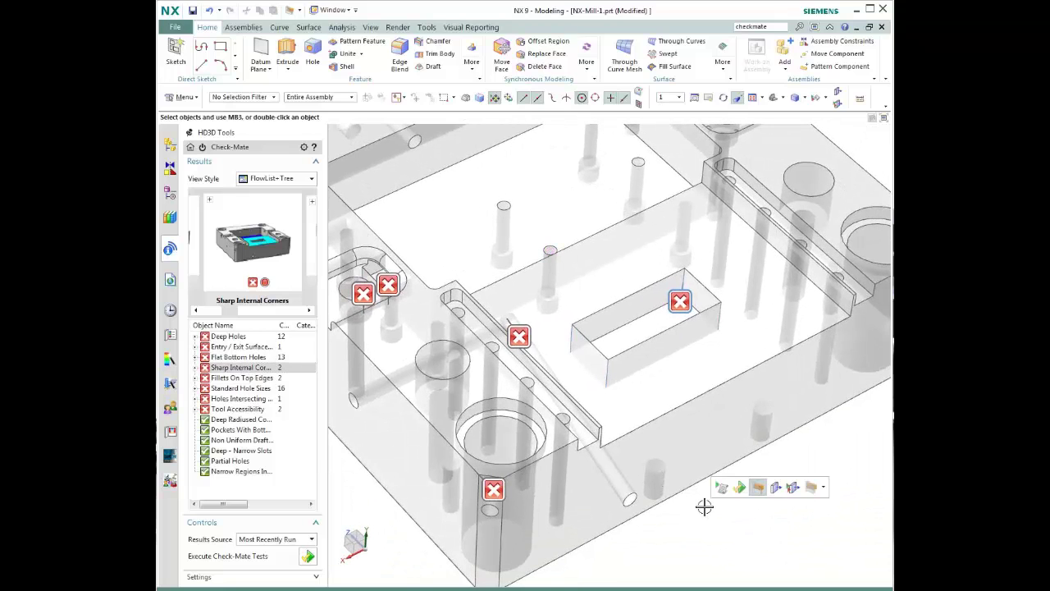
pyautogui.click(759, 490)
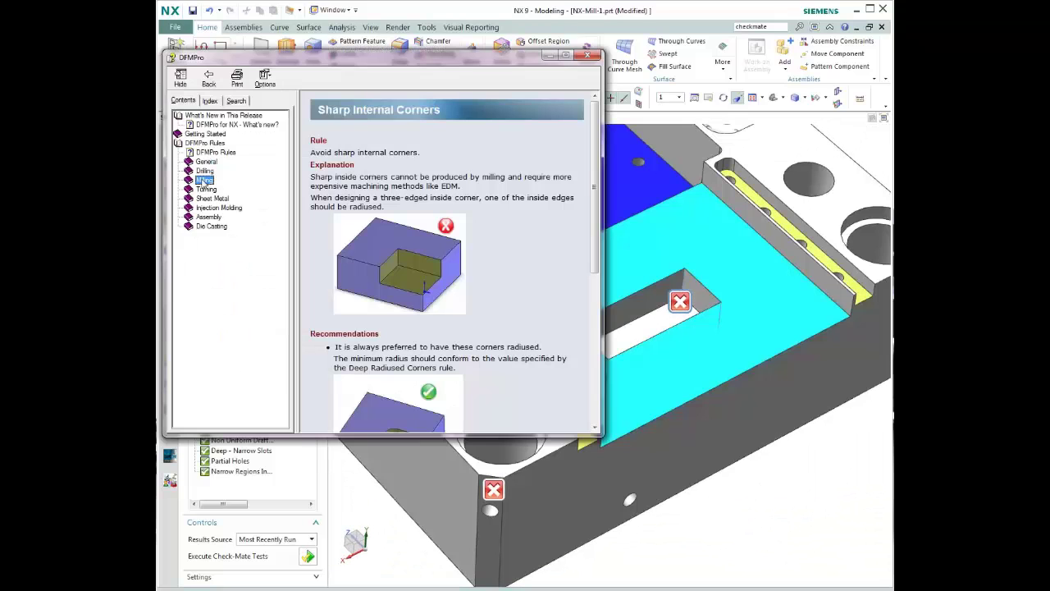
# Read the Sharp Internal Corners rule and its recommendations in the Milling section of the DFMPro help
pyautogui.doubleClick(205, 180)
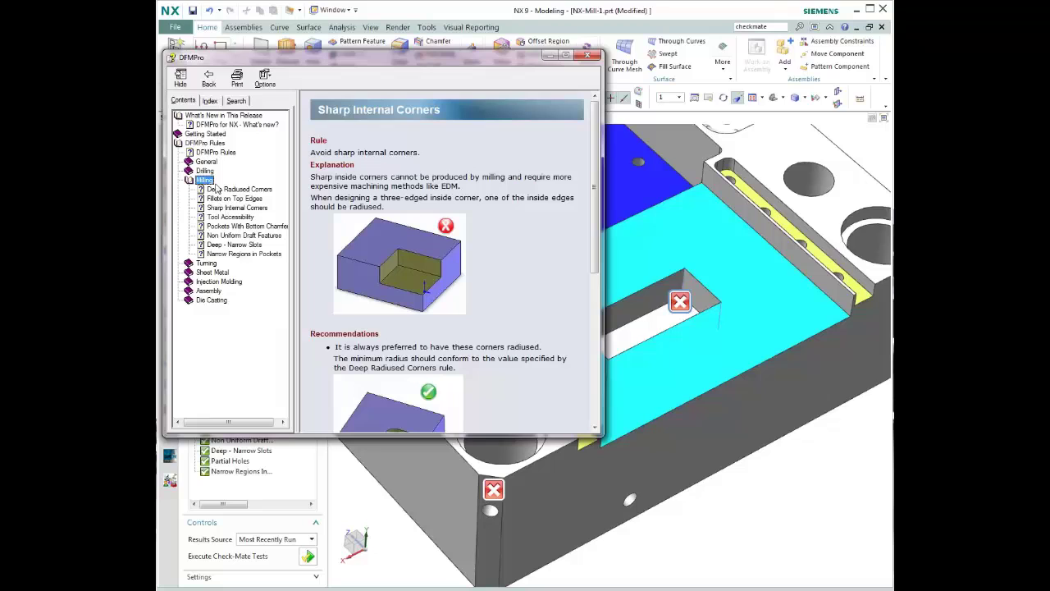
pyautogui.click(231, 209)
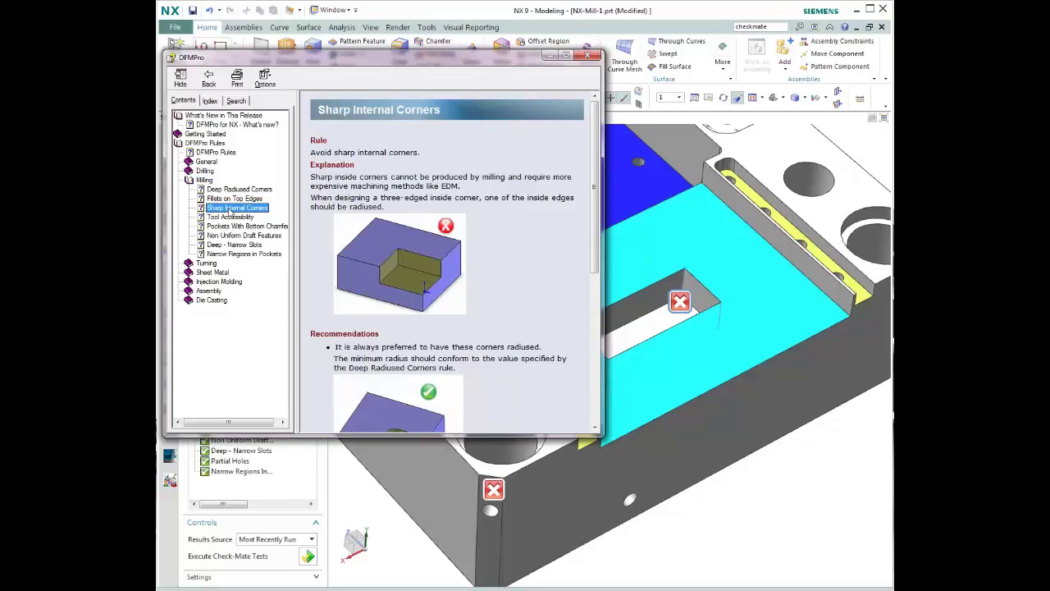
pyautogui.moveTo(596, 169); pyautogui.dragTo(596, 289)
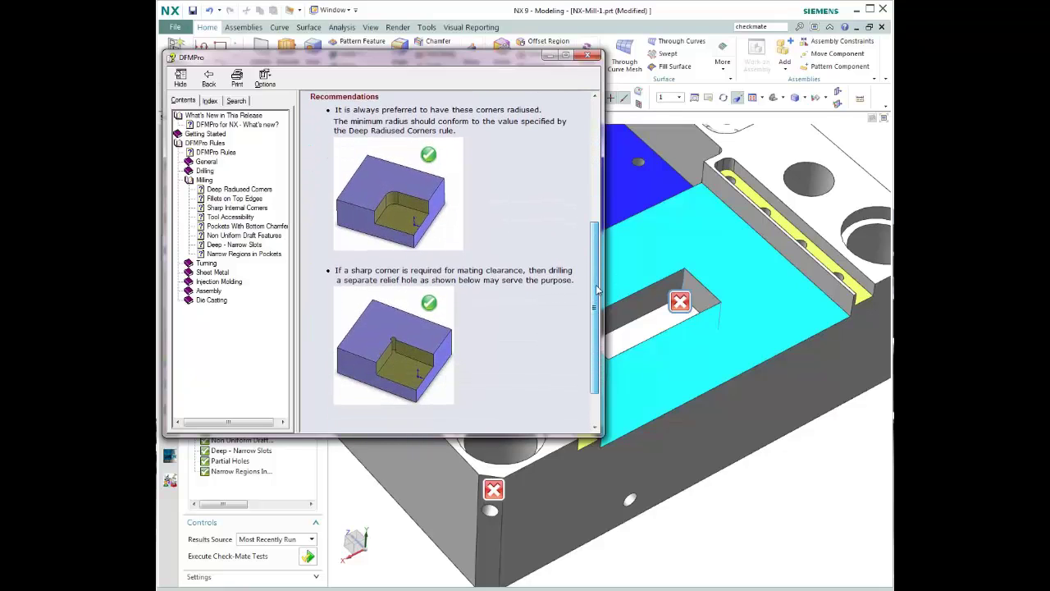
pyautogui.click(549, 55)
pyautogui.moveTo(549, 156); pyautogui.dragTo(550, 162, button='middle')
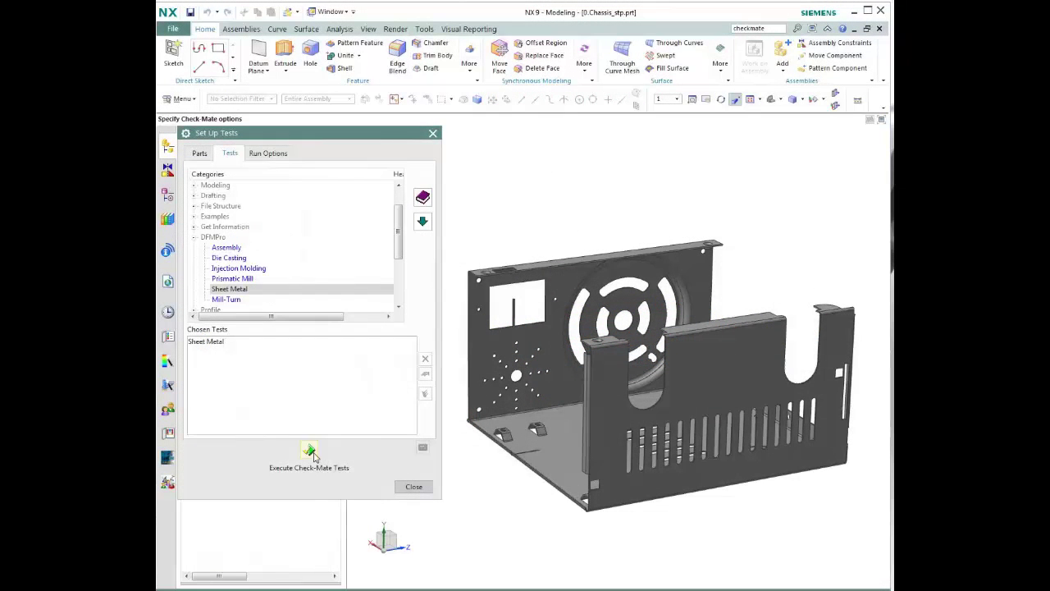
# Run the DFMPro Sheet Metal tests on the chassis and open the result details of the Minimum Hole Diameter instance
pyautogui.click(309, 451)
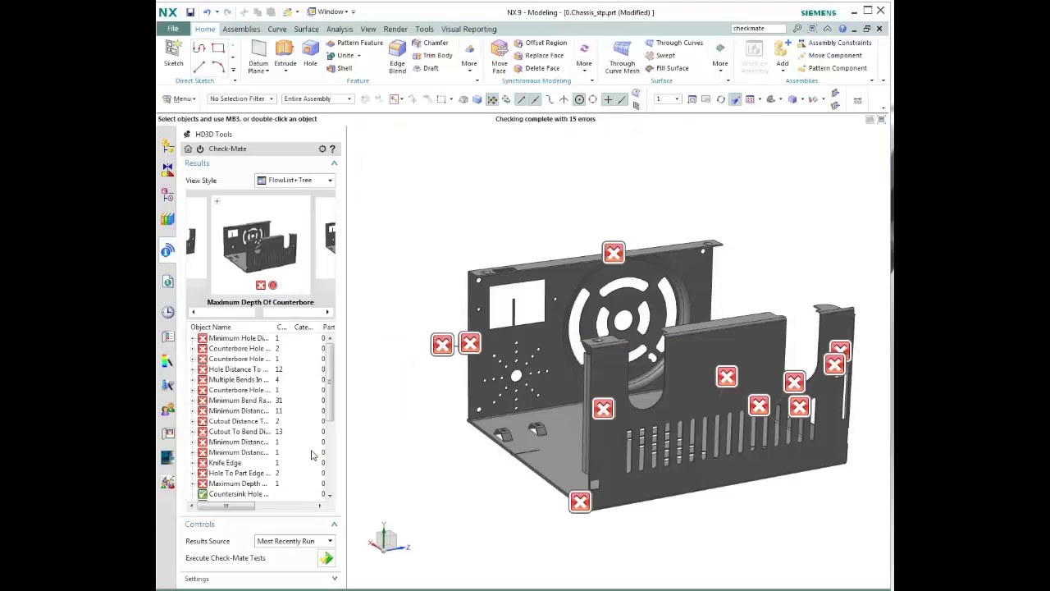
pyautogui.click(194, 339)
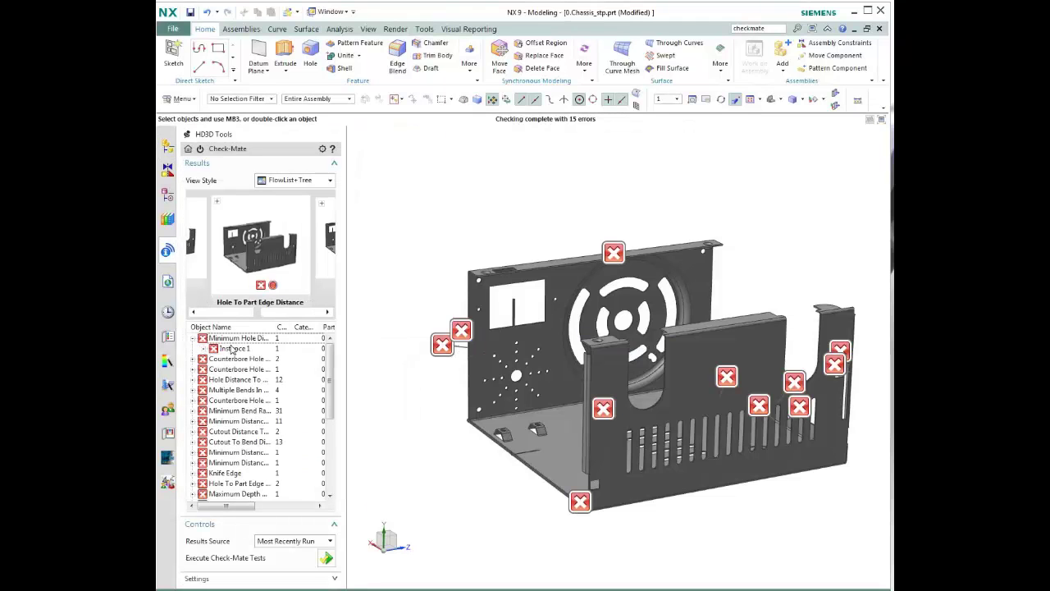
pyautogui.click(233, 349)
pyautogui.rightClick(234, 349)
pyautogui.click(254, 367)
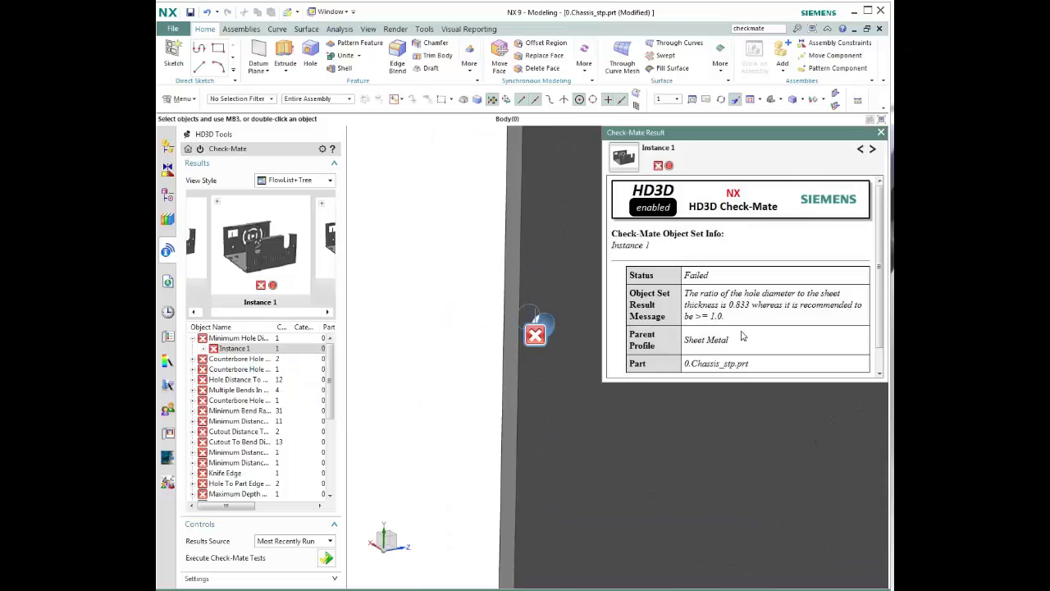
# Inspect the Knife Edge failure instance on the chassis and read the Knife Edge rule in the DFMPro help
pyautogui.click(193, 474)
pyautogui.click(233, 484)
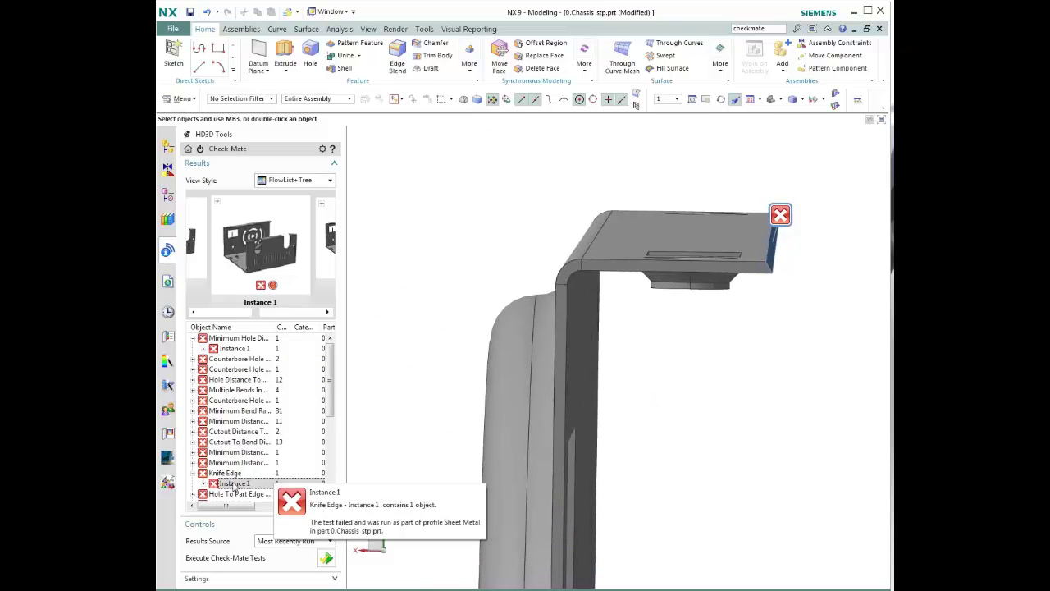
pyautogui.click(238, 590)
pyautogui.click(244, 471)
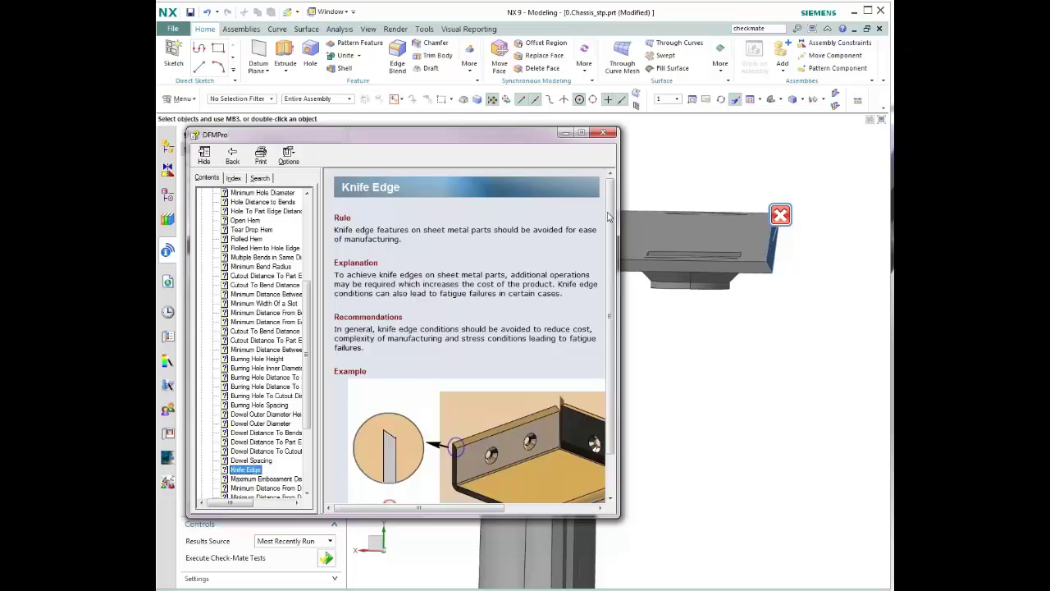
pyautogui.click(606, 133)
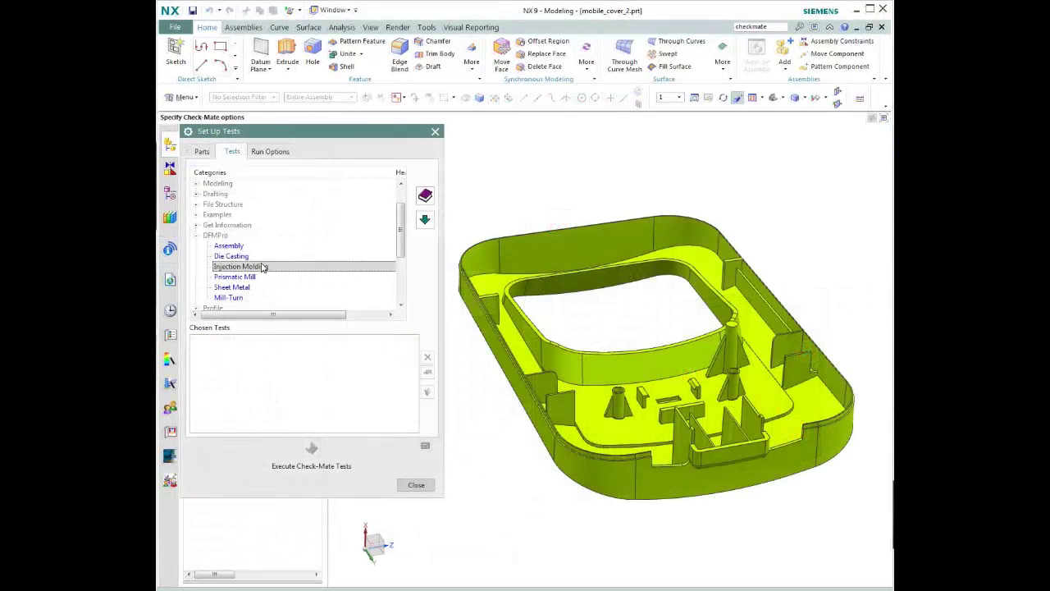
# Run the DFMPro Injection Molding tests on the mobile cover and expand the Mold Wall Thickness results
pyautogui.doubleClick(262, 267)
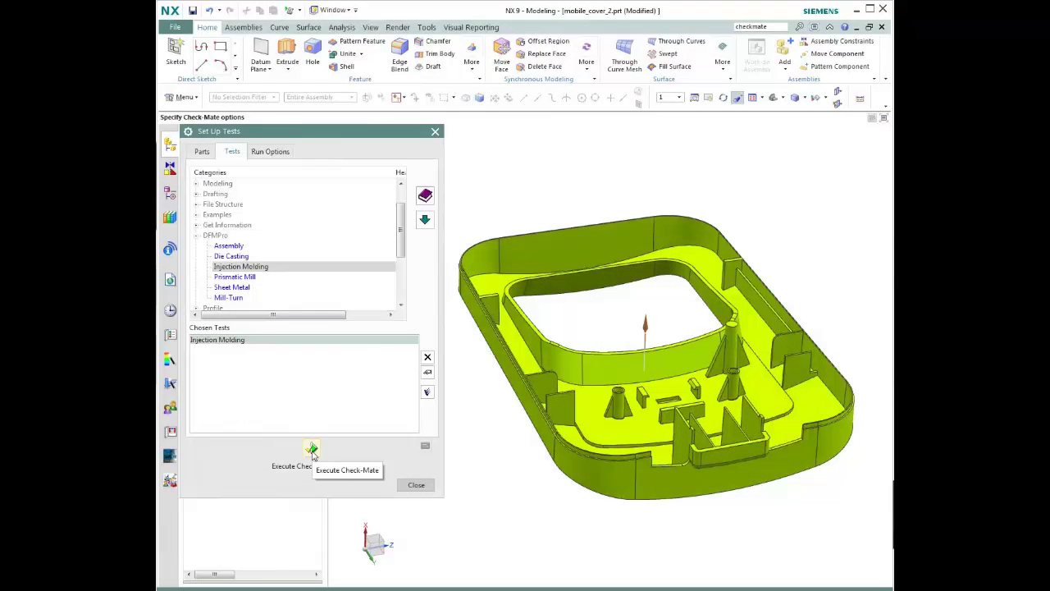
pyautogui.click(308, 448)
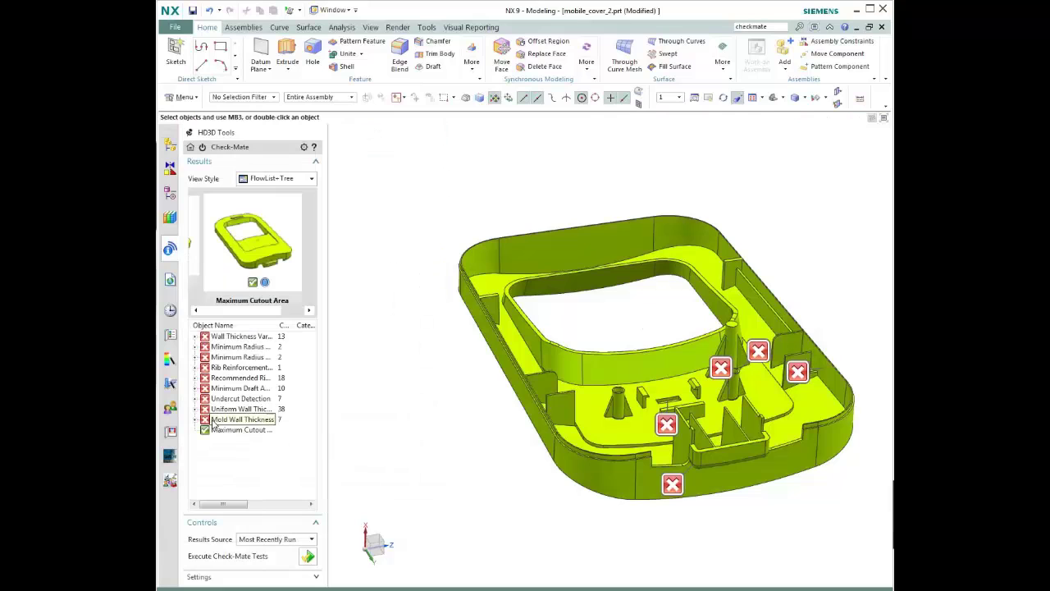
pyautogui.click(197, 420)
# Inspect Instance 2 of the Mold Wall Thickness failures up close and switch the cover to see-through display
pyautogui.click(234, 441)
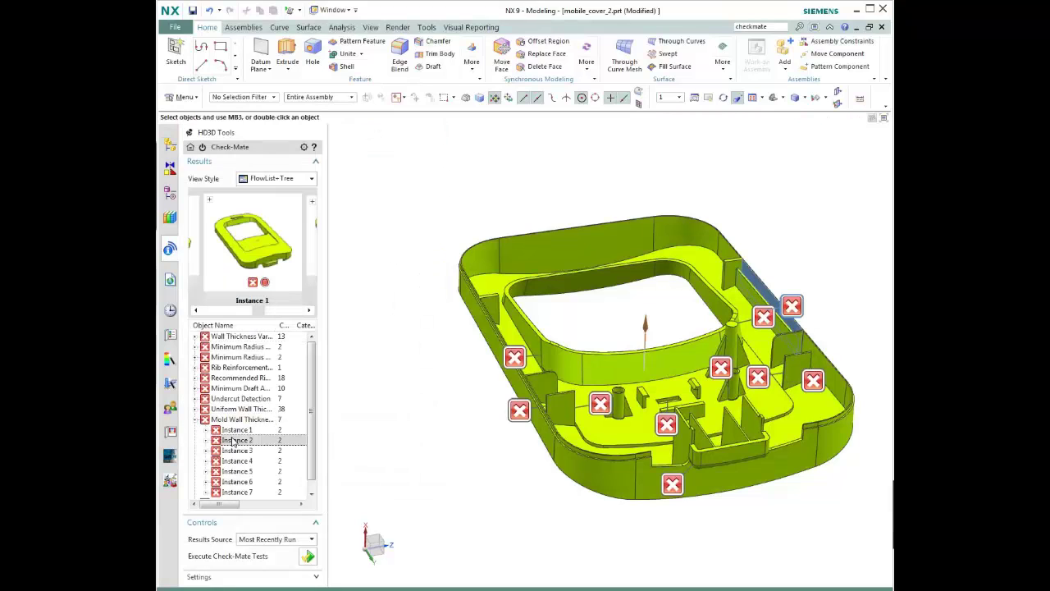
pyautogui.rightClick(234, 441)
pyautogui.click(263, 457)
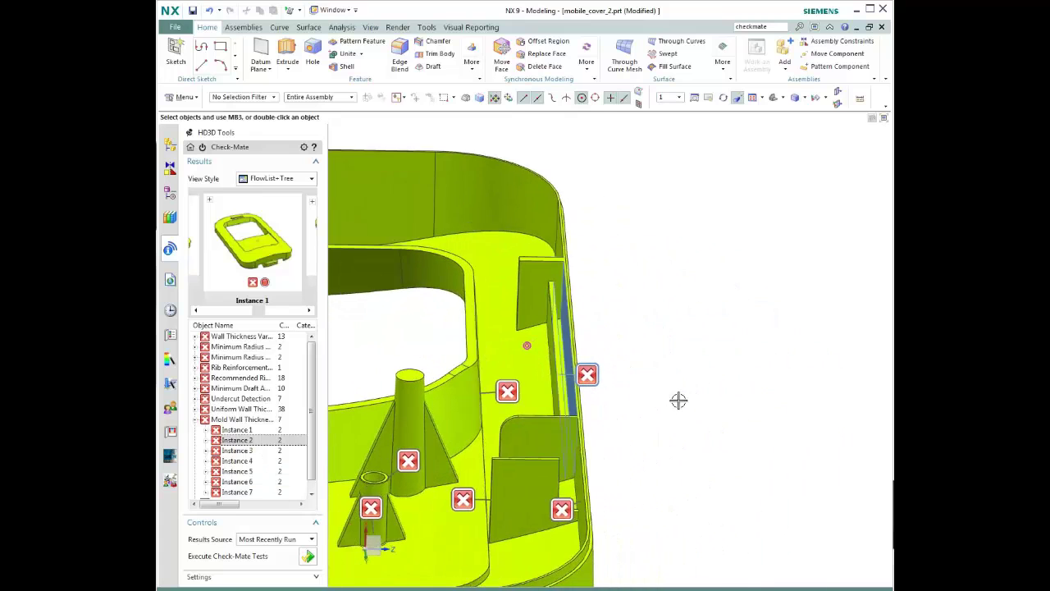
pyautogui.rightClick(677, 401)
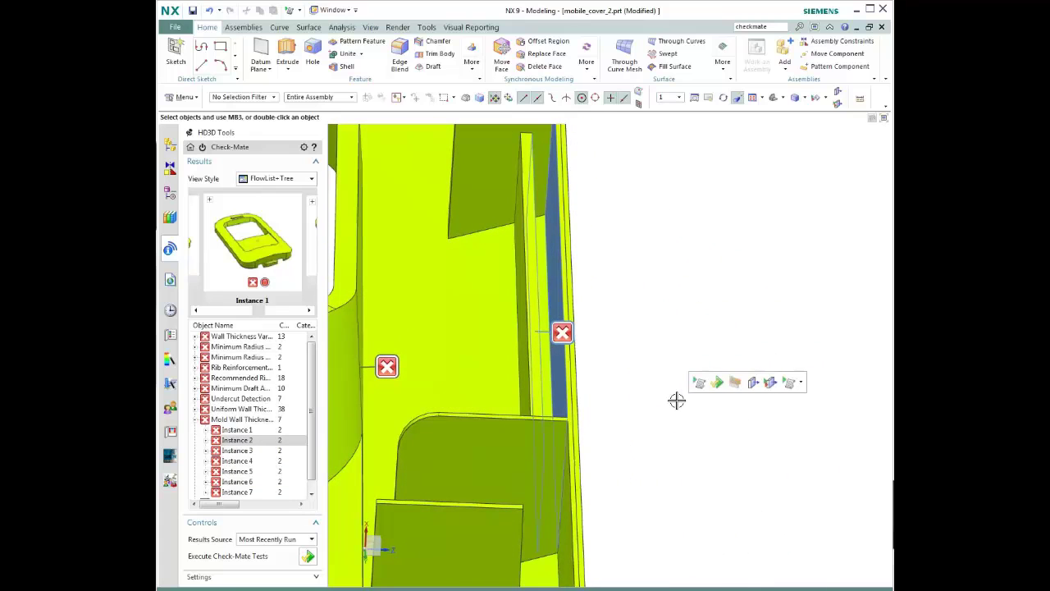
pyautogui.click(734, 383)
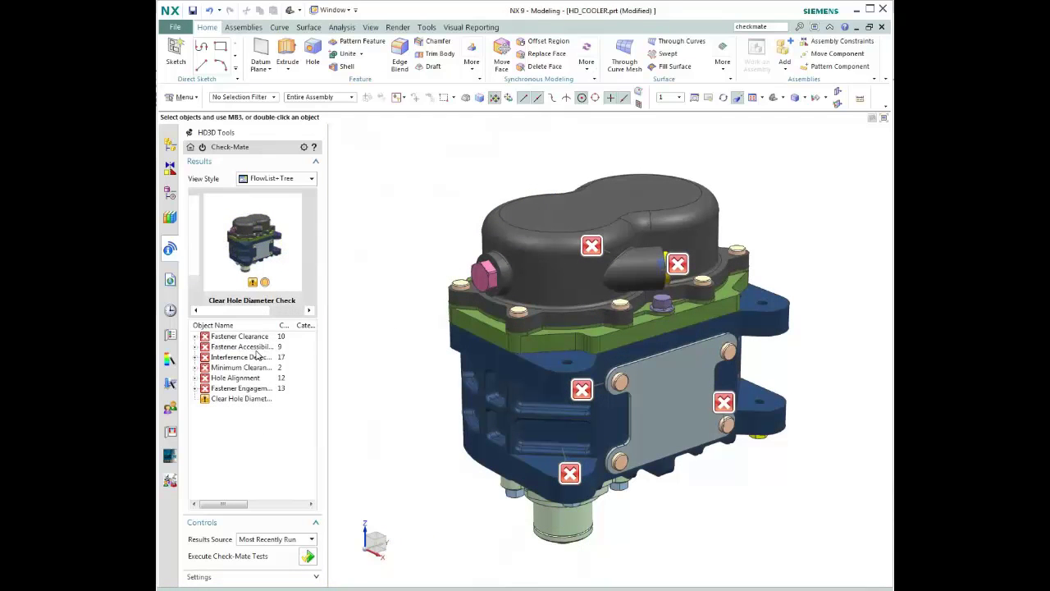
# Expand the Fastener Accessibility failures of the cooler assembly and focus the view on Instance 9
pyautogui.click(246, 347)
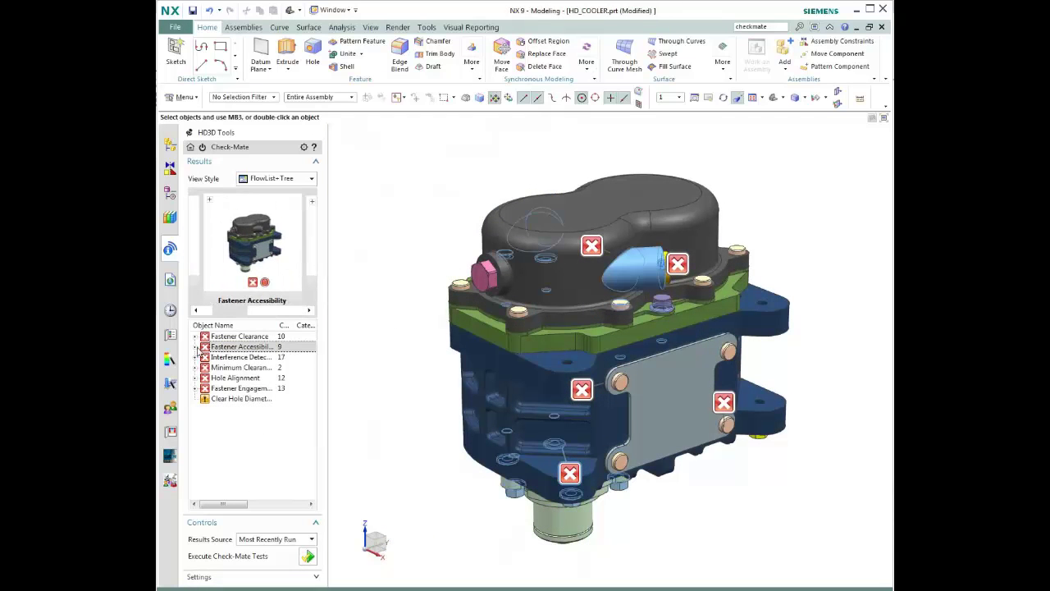
pyautogui.click(196, 347)
pyautogui.click(237, 441)
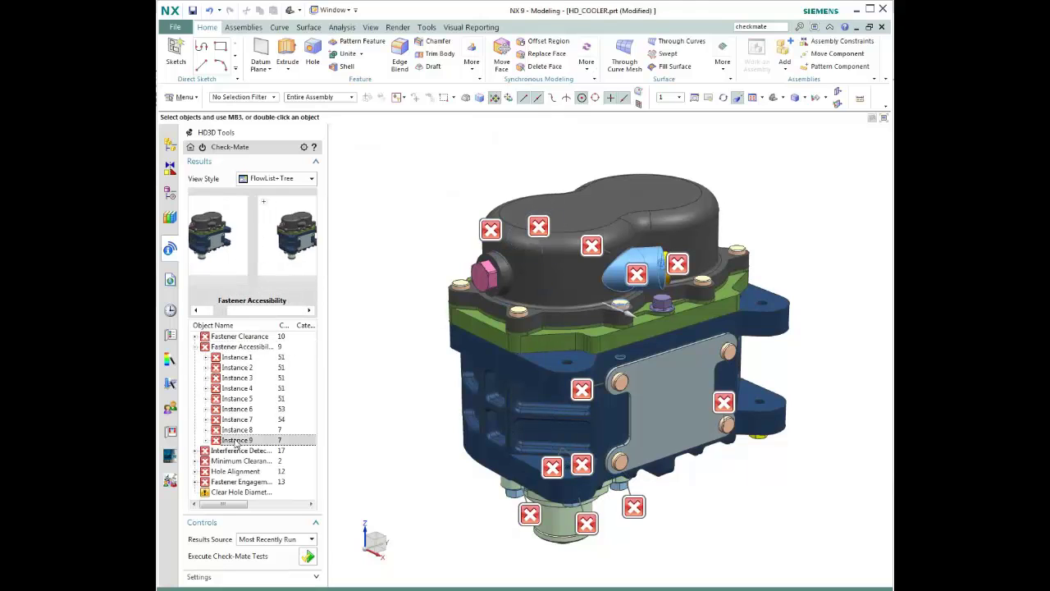
pyautogui.rightClick(236, 441)
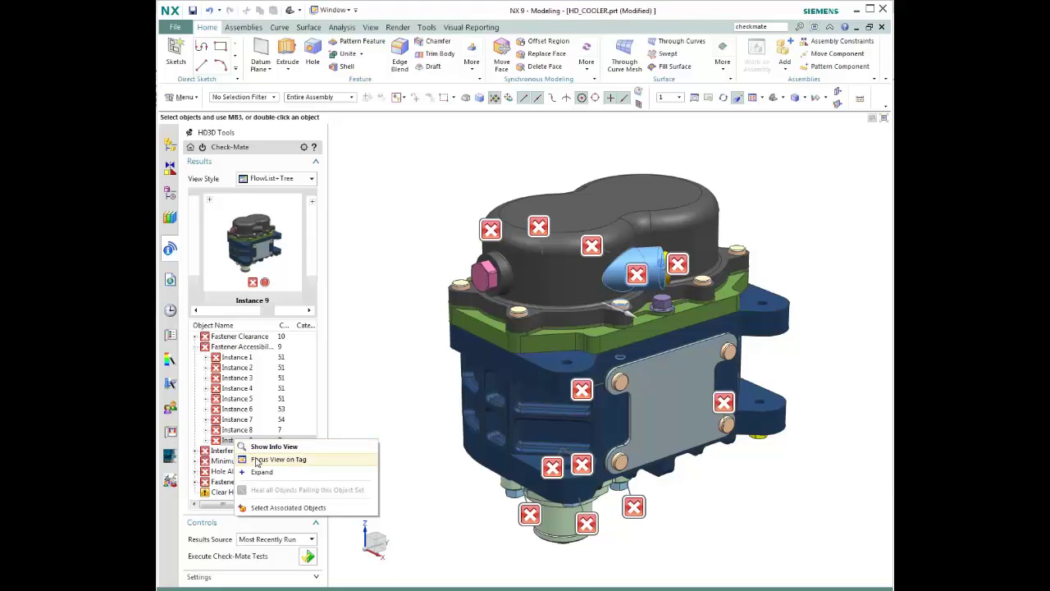
pyautogui.click(258, 460)
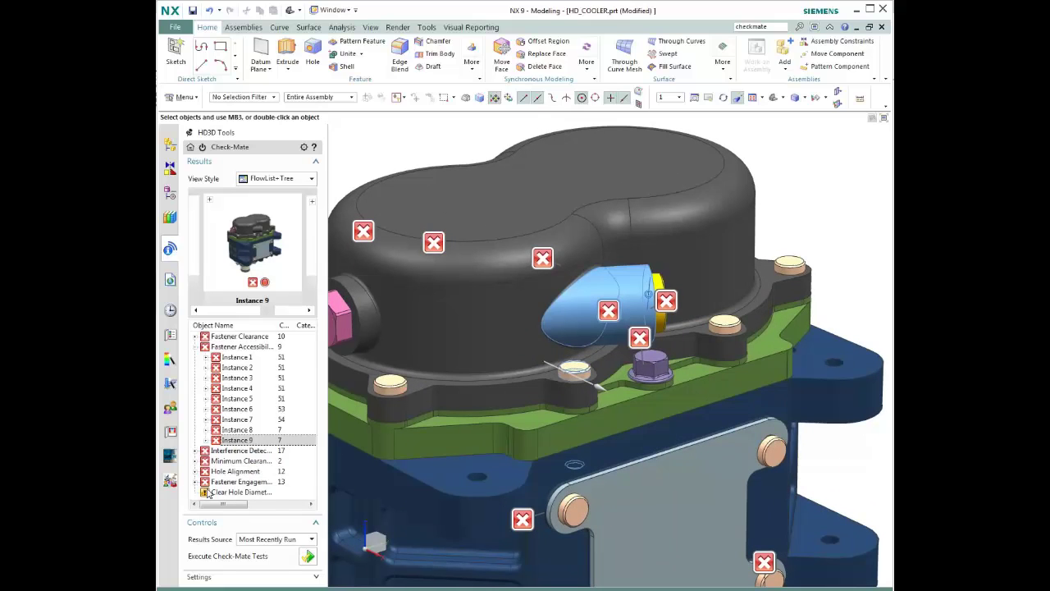
# Expand the Hole Alignment failures and examine the holes flagged by Instance 1 up close from the side
pyautogui.click(233, 473)
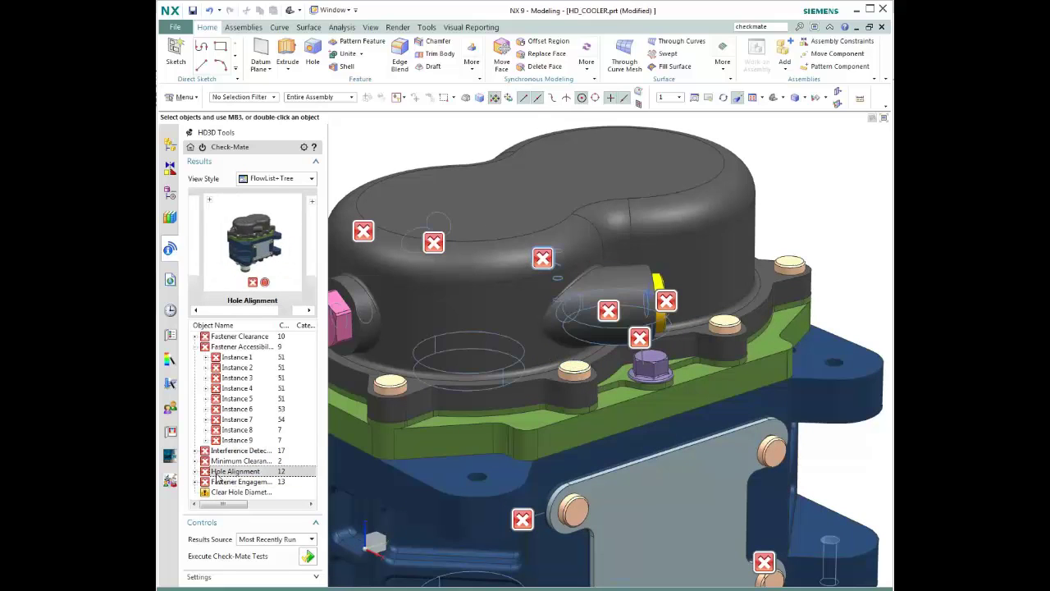
pyautogui.click(195, 473)
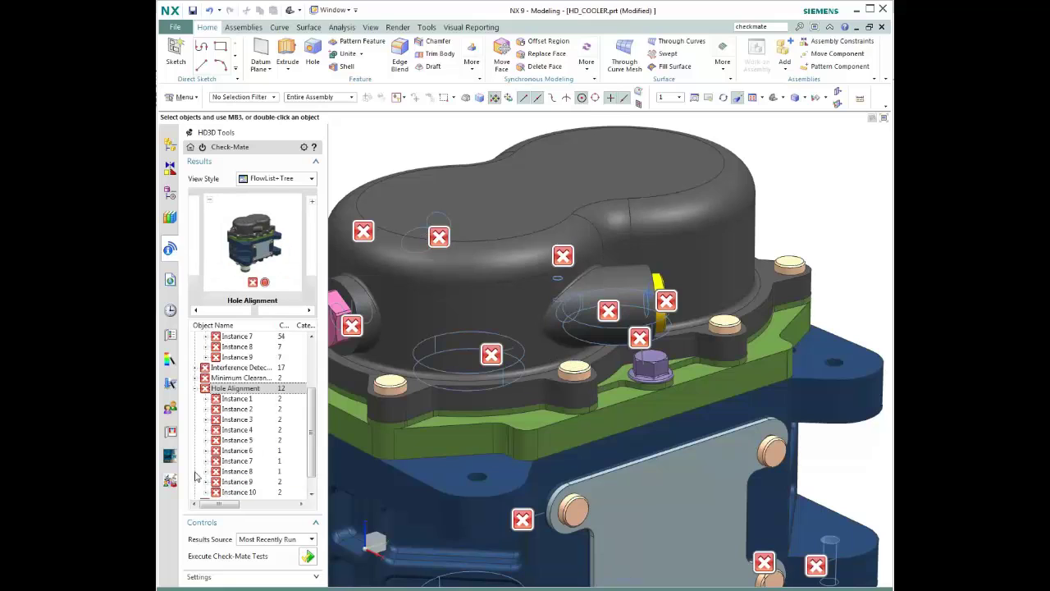
pyautogui.click(242, 400)
pyautogui.rightClick(242, 400)
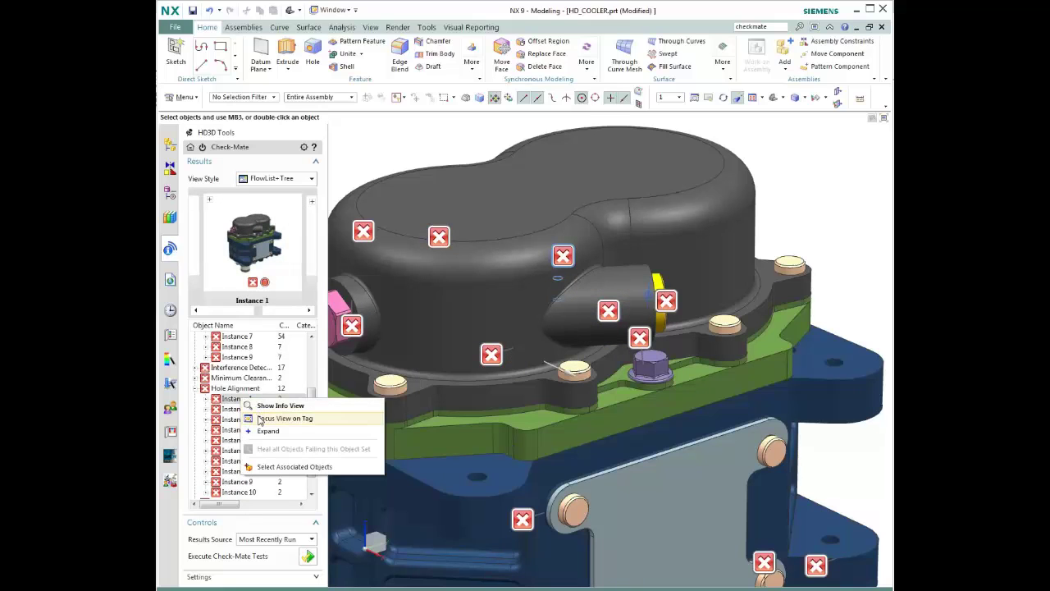
pyautogui.click(261, 419)
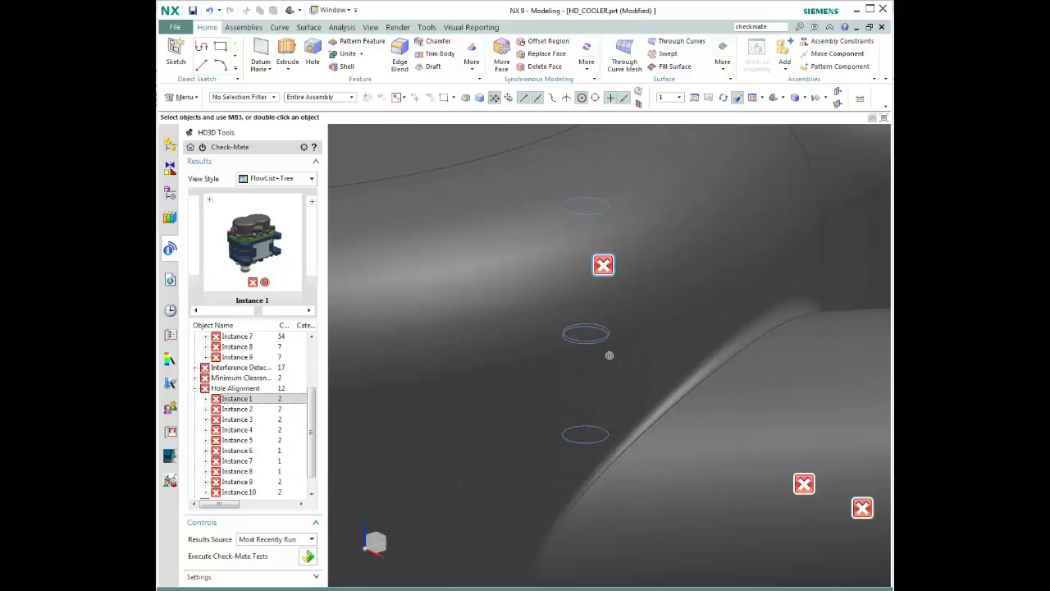
pyautogui.scroll(-5, 573, 363)
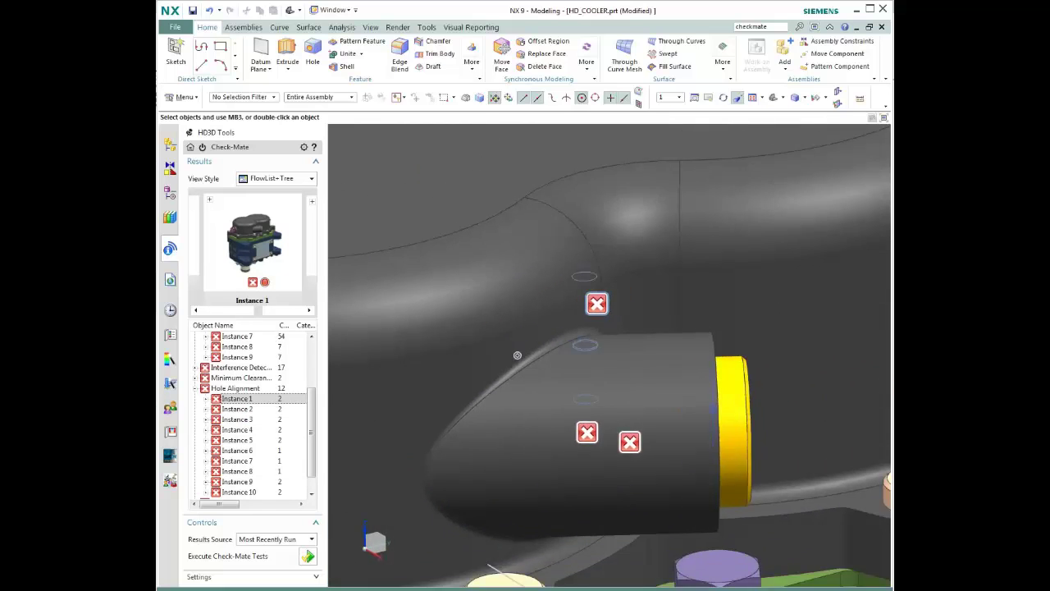
pyautogui.moveTo(467, 355); pyautogui.dragTo(731, 412, button='middle')
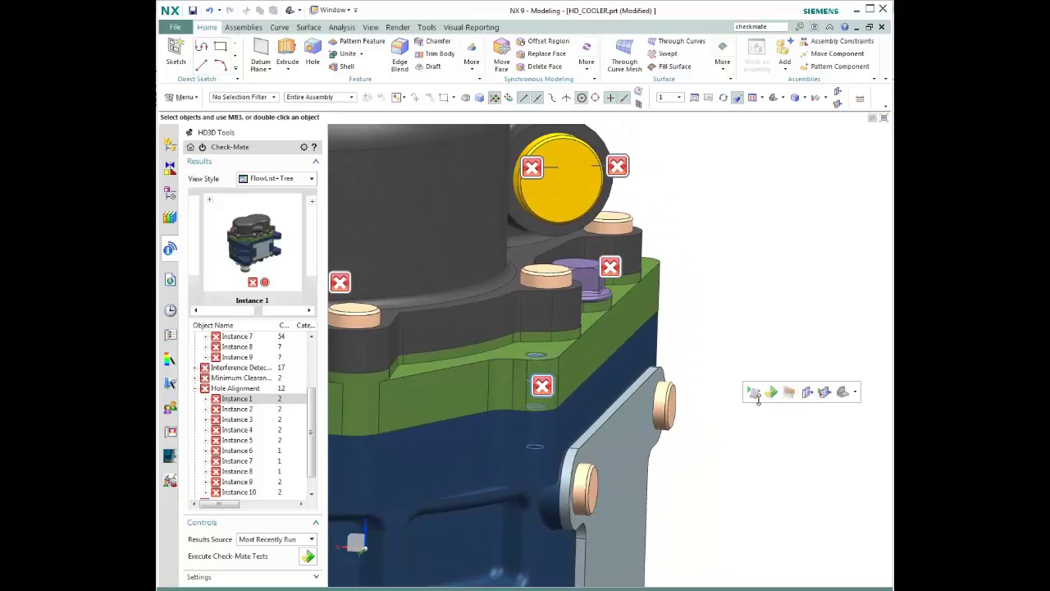
# Inspect Hole Alignment Instance 1 in a section view with its result details, and restore the unsectioned view of the whole assembly
pyautogui.click(806, 392)
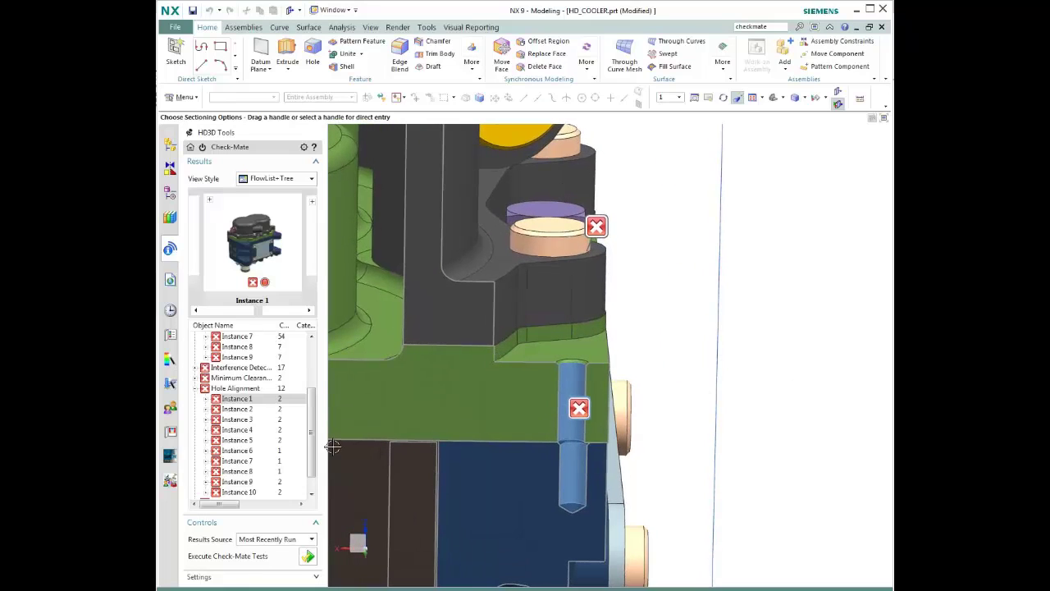
pyautogui.moveTo(233, 402)
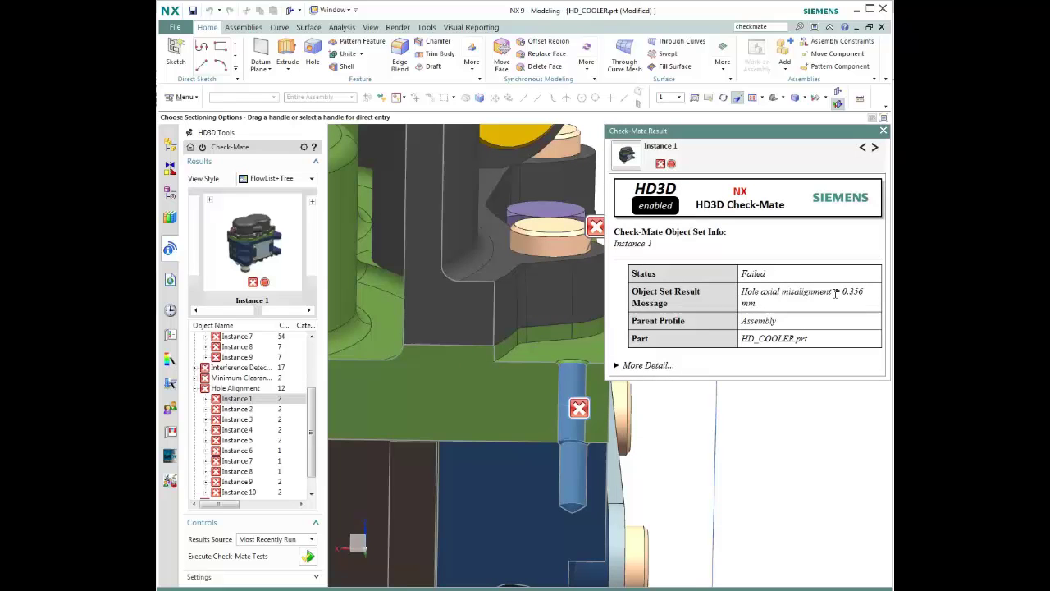
pyautogui.press('Escape')
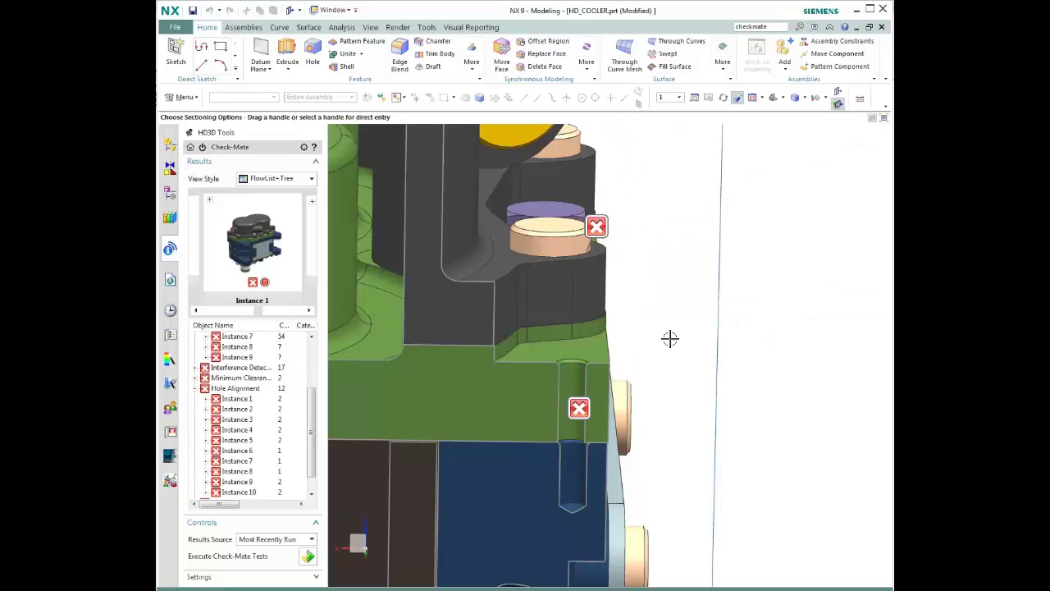
pyautogui.click(760, 317)
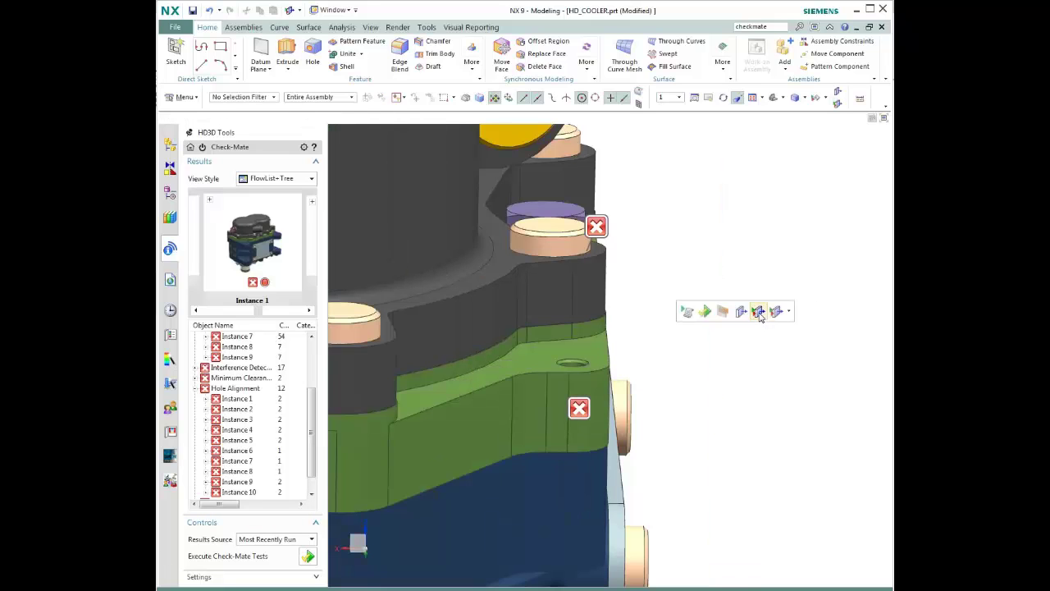
pyautogui.press('Home')
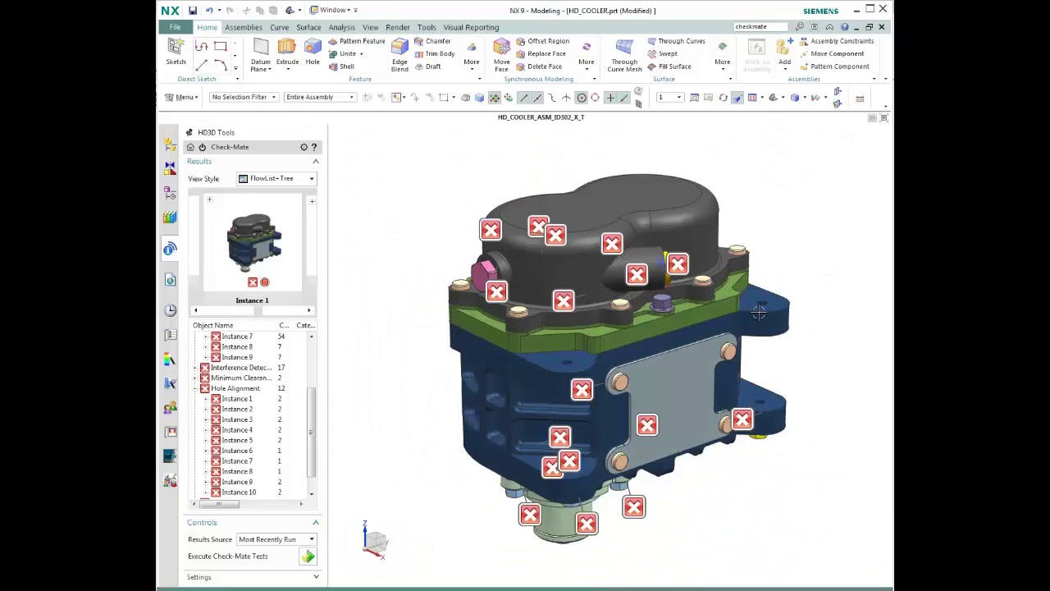